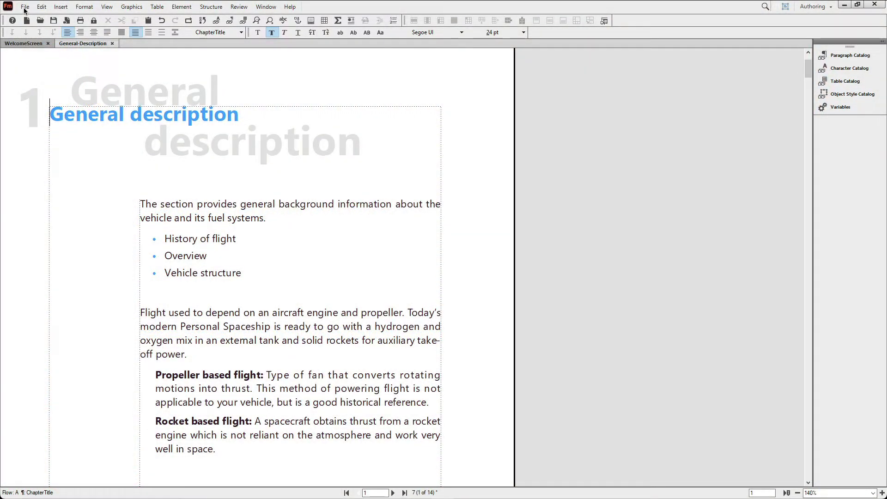
Step: Open the Publish pod for General-Description.fm and show the Default.sts settings file choices
{"action": "left_click", "coordinate": [25, 8]}
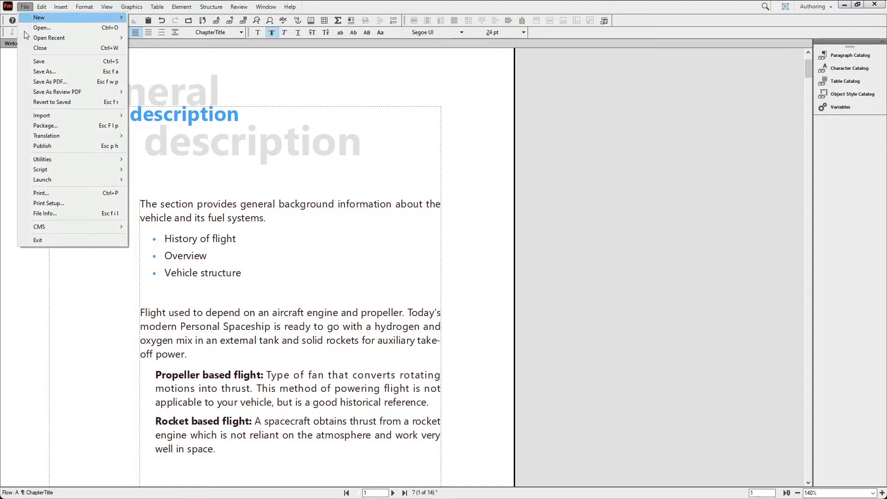
{"action": "left_click", "coordinate": [31, 146]}
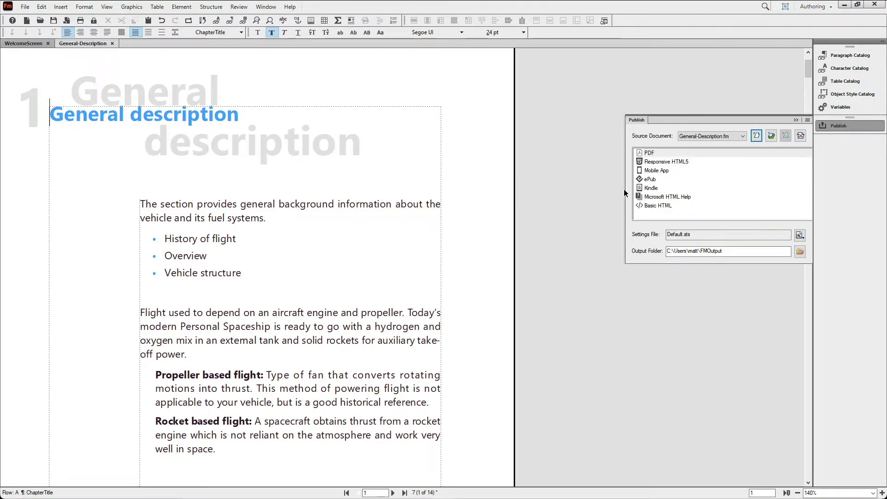
{"action": "left_click", "coordinate": [803, 235]}
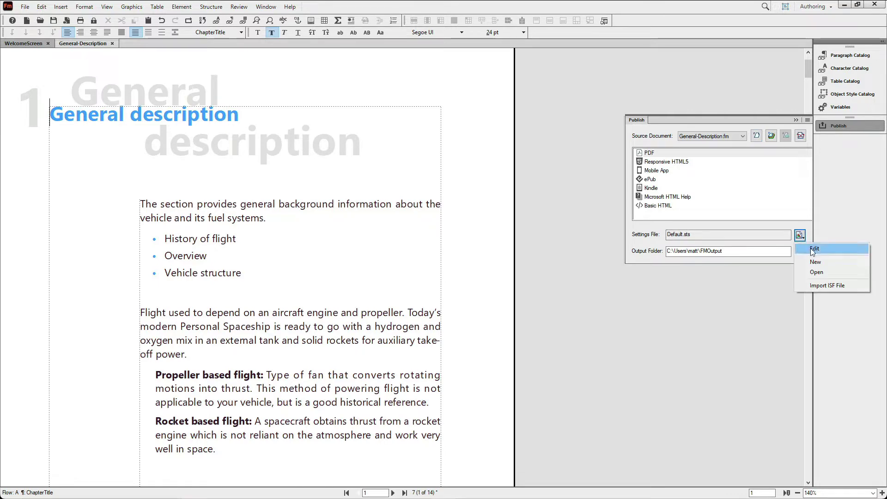
Step: In Style Mapping, map the ChapterTitle paragraph style to HTML tag h1 and save the settings
{"action": "left_click", "coordinate": [811, 249]}
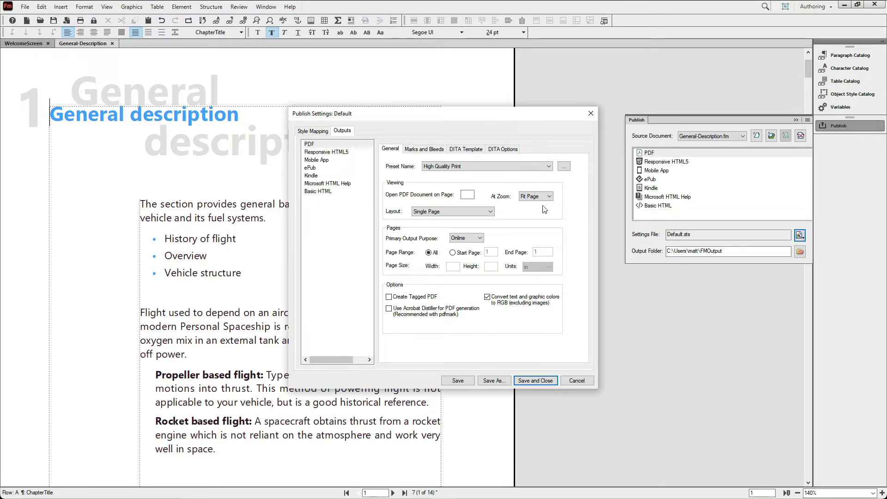
{"action": "left_click", "coordinate": [311, 132]}
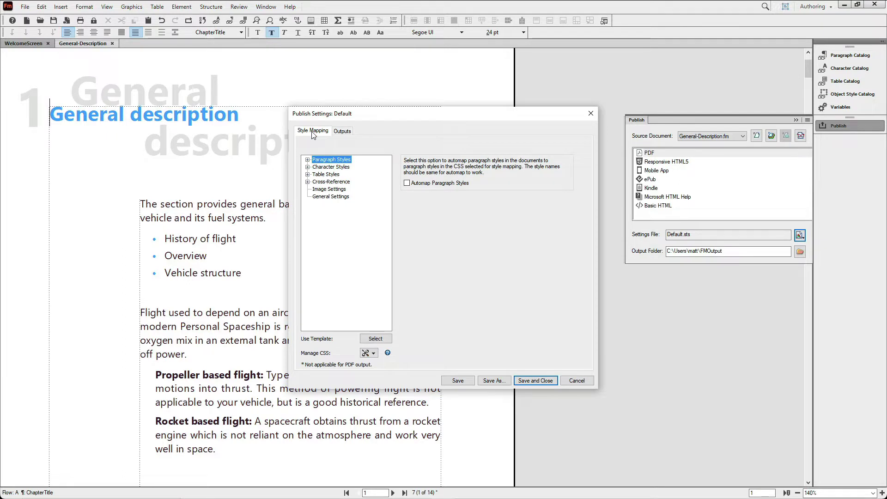
{"action": "left_click", "coordinate": [307, 160]}
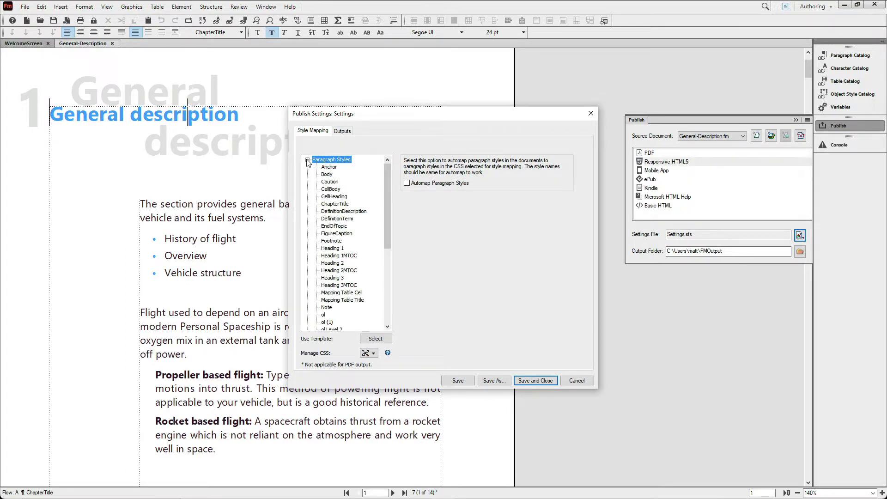
{"action": "left_click", "coordinate": [344, 204]}
{"action": "left_click", "coordinate": [405, 288]}
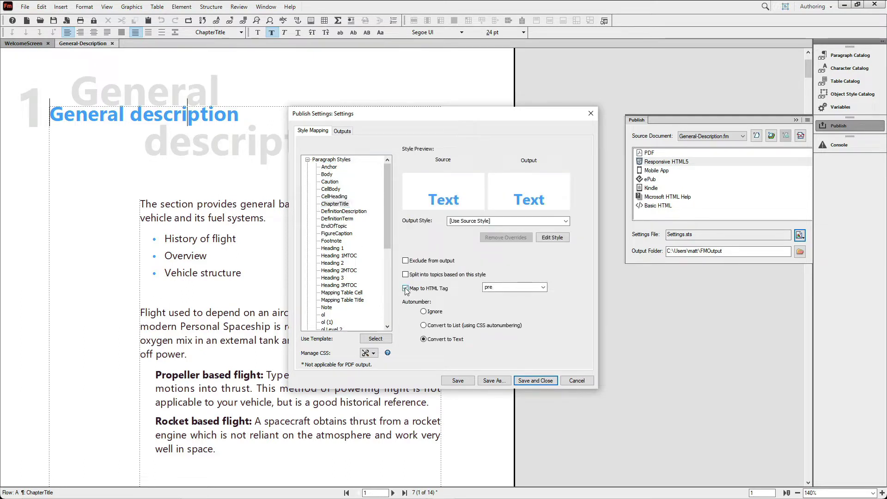
{"action": "double_click", "coordinate": [489, 287]}
{"action": "type", "text": "h1"}
{"action": "left_click", "coordinate": [539, 381]}
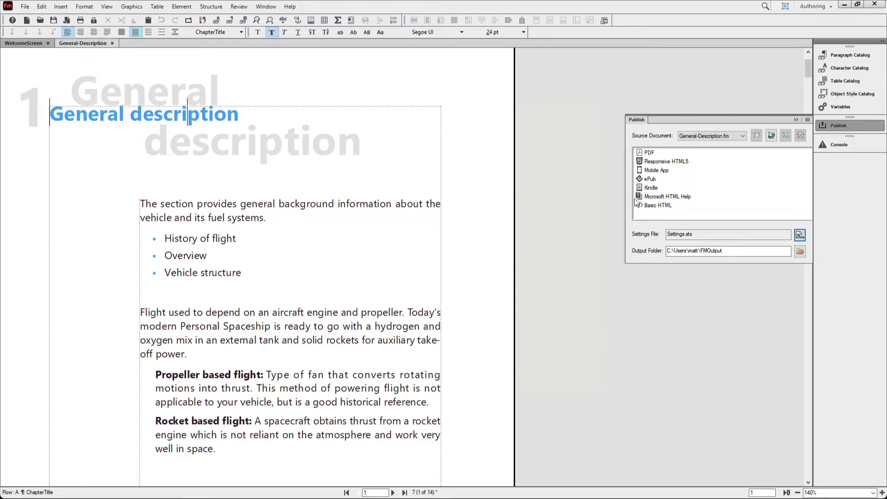
Step: Publish the General-Description chapter with Responsive HTML5 as the output format
{"action": "left_click", "coordinate": [652, 164]}
{"action": "left_click", "coordinate": [652, 164]}
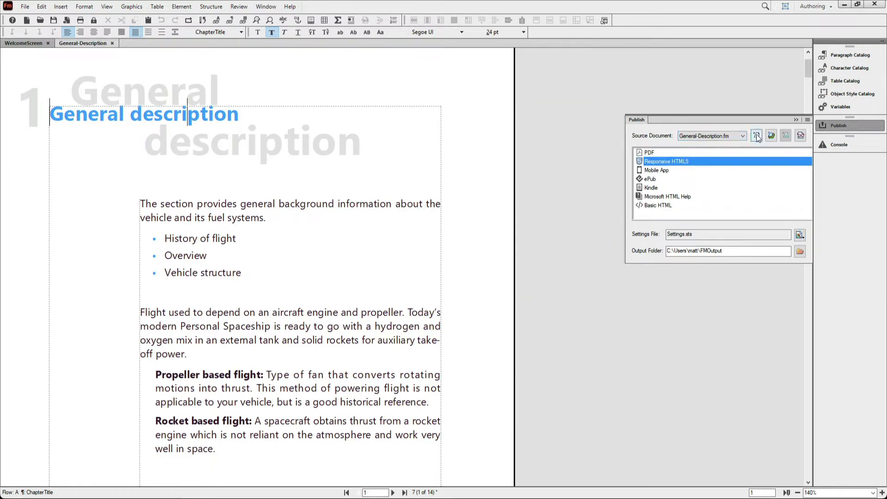
{"action": "left_click", "coordinate": [757, 134]}
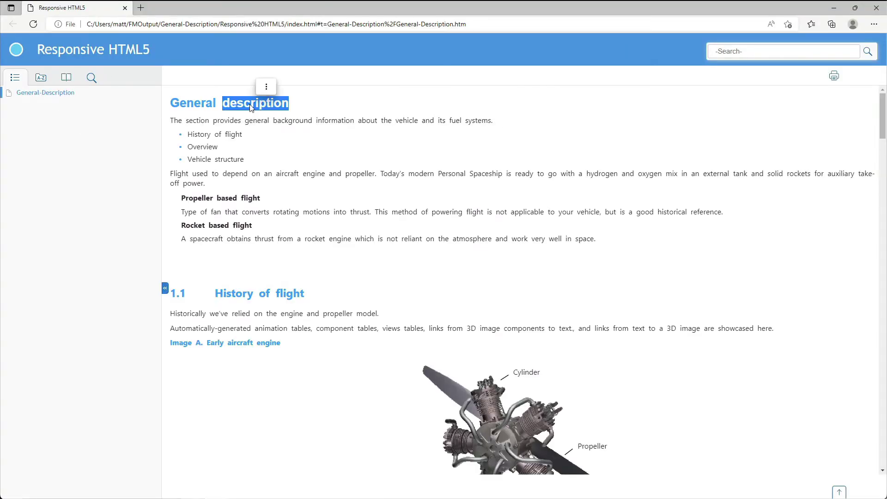
{"action": "right_click", "coordinate": [250, 103]}
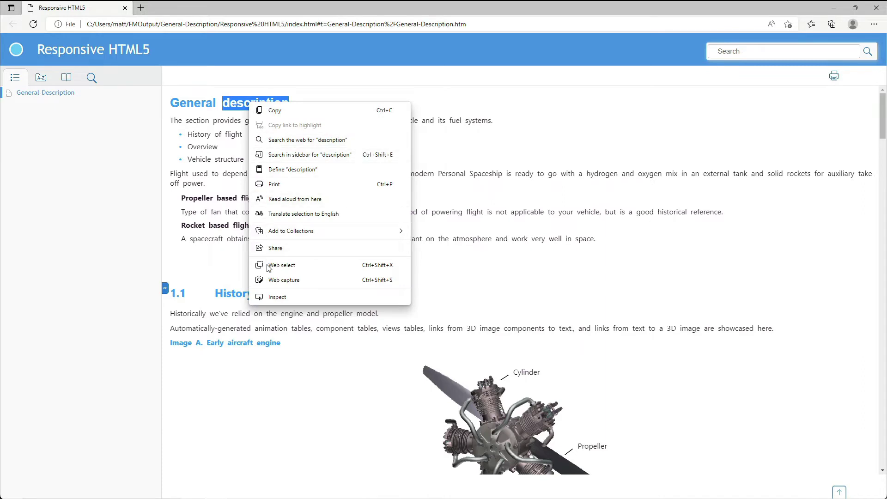
{"action": "left_click", "coordinate": [279, 305]}
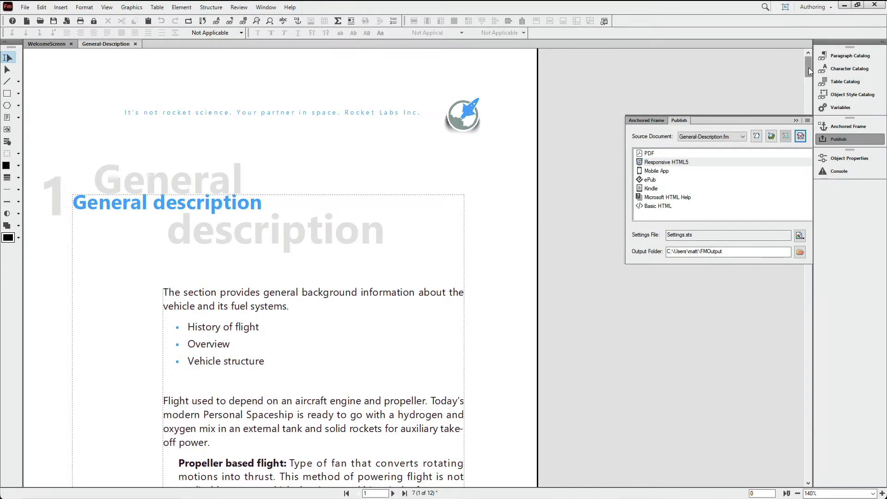
Step: Select the rocket graphic and view its Object Properties showing the SVG facet
{"action": "left_click_drag", "start_coordinate": [808, 69], "coordinate": [799, 142]}
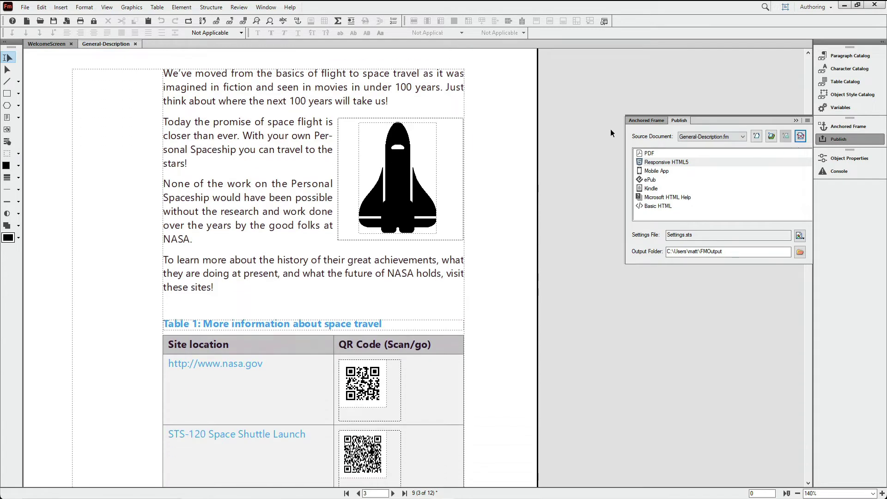
{"action": "left_click", "coordinate": [389, 185]}
{"action": "right_click", "coordinate": [389, 184]}
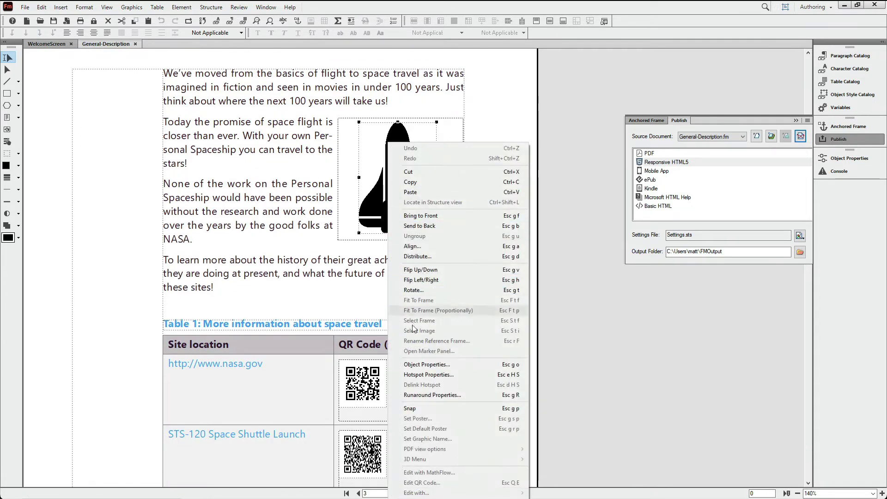
{"action": "left_click", "coordinate": [426, 365]}
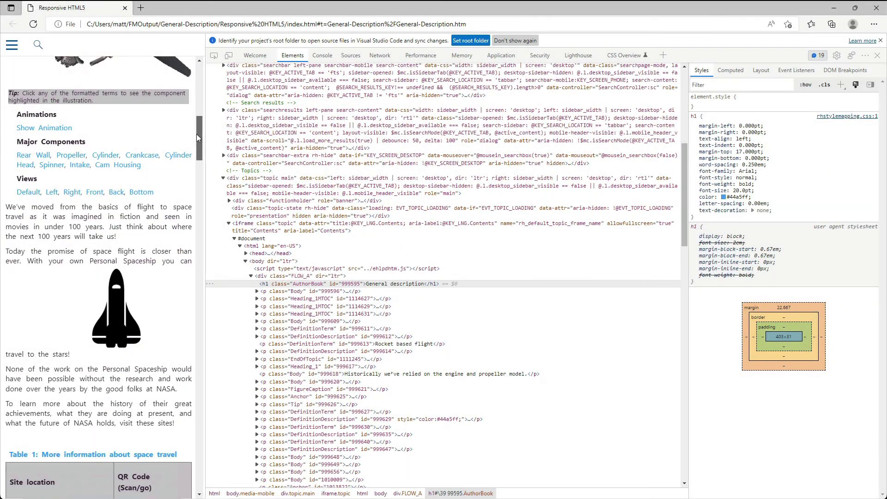
Step: Inspect the spaceship image in DevTools to confirm it is an svg element
{"action": "scroll", "coordinate": [196, 134], "scroll_direction": "down", "scroll_amount": 1}
{"action": "right_click", "coordinate": [122, 310]}
{"action": "left_click", "coordinate": [140, 298]}
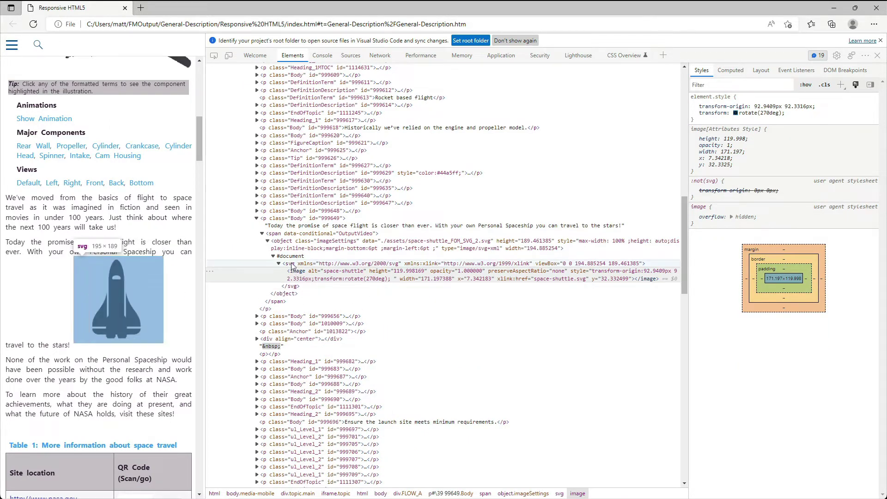
{"action": "mouse_move", "coordinate": [559, 280]}
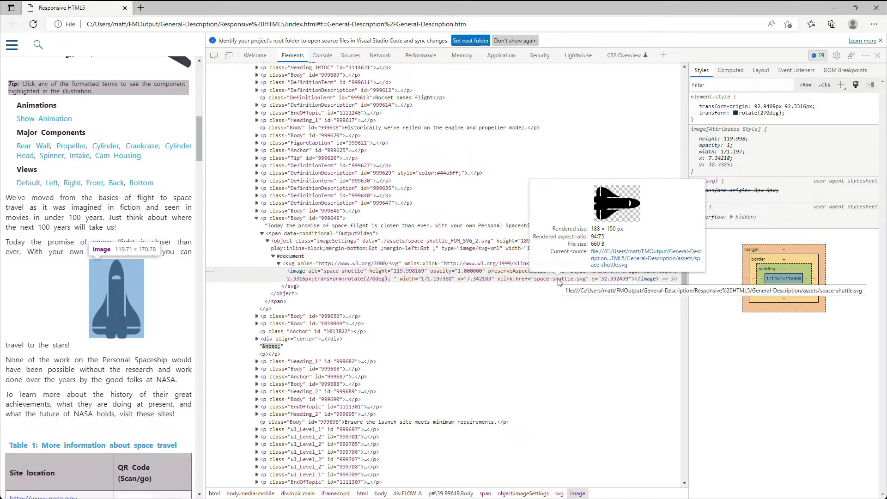
{"action": "left_click", "coordinate": [876, 56]}
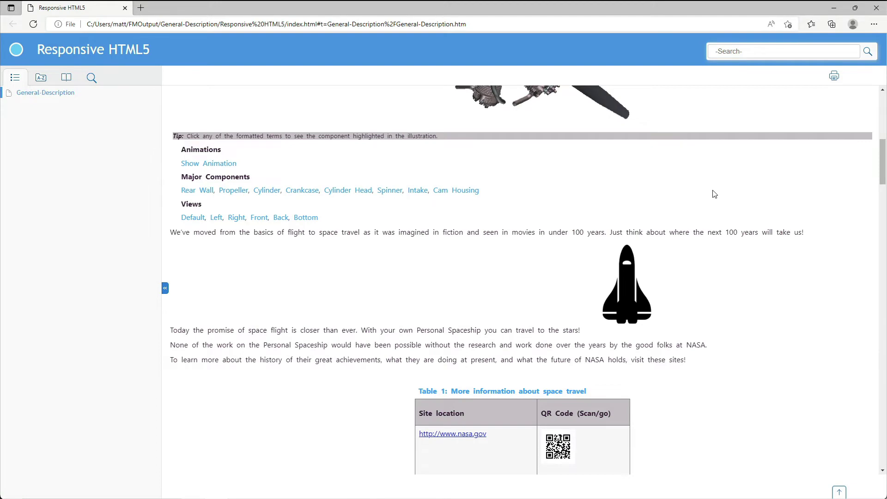
Step: Zoom the page in twice to check the spaceship image stays sharp
{"action": "key", "text": "ctrl+plus"}
{"action": "key", "text": "ctrl+plus"}
{"action": "key", "text": "ctrl+plus"}
{"action": "key", "text": "ctrl+plus"}
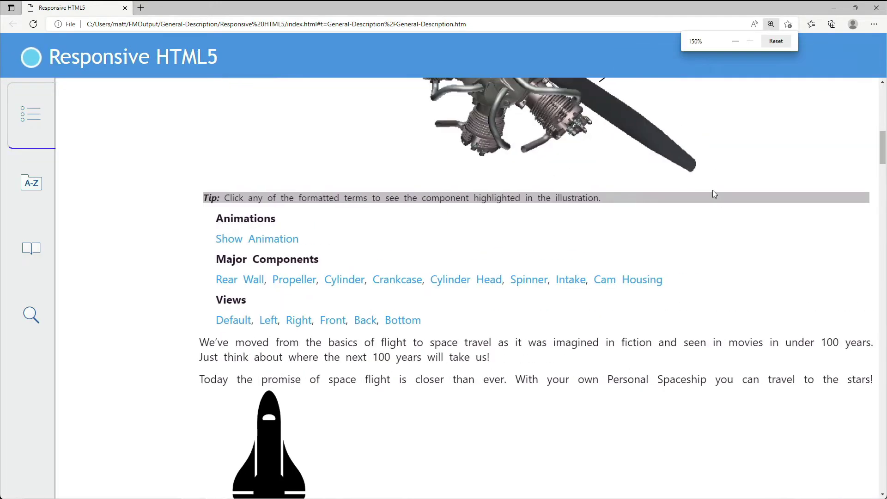
{"action": "key", "text": "ctrl+plus"}
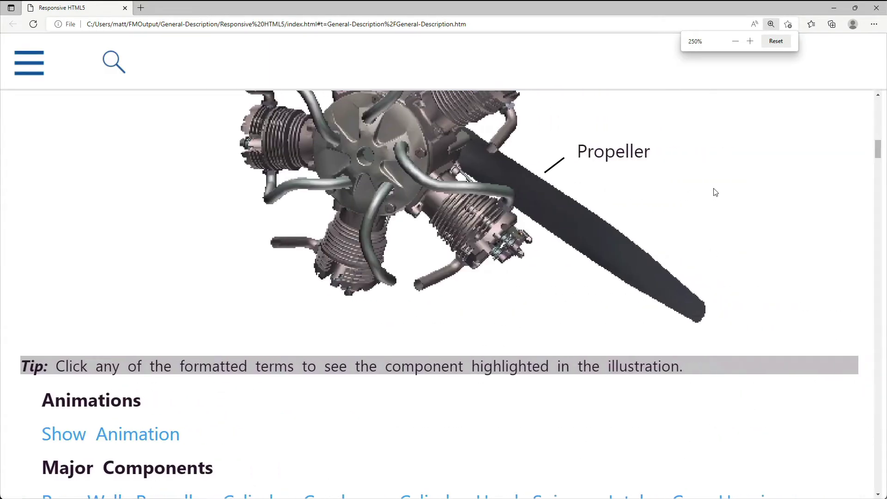
{"action": "scroll", "coordinate": [667, 244], "scroll_direction": "down", "scroll_amount": 7}
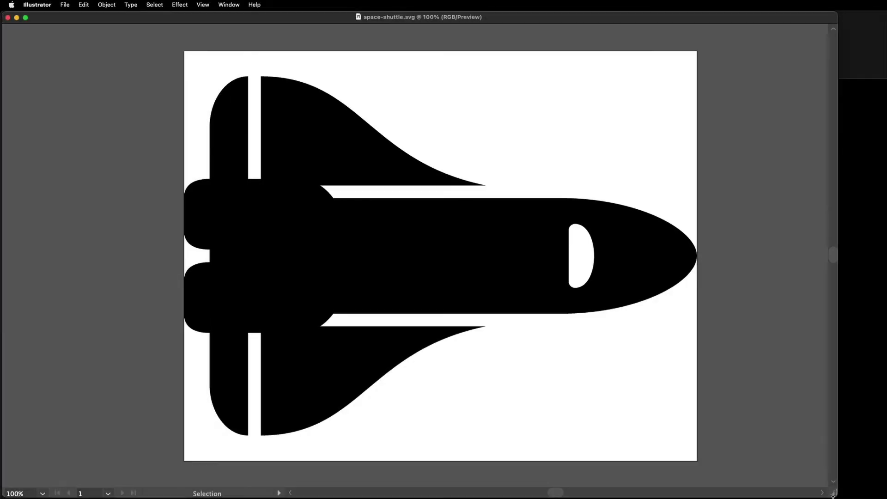
Step: Save the space-shuttle graphic as a file in SVG (svg) format
{"action": "left_click", "coordinate": [70, 7]}
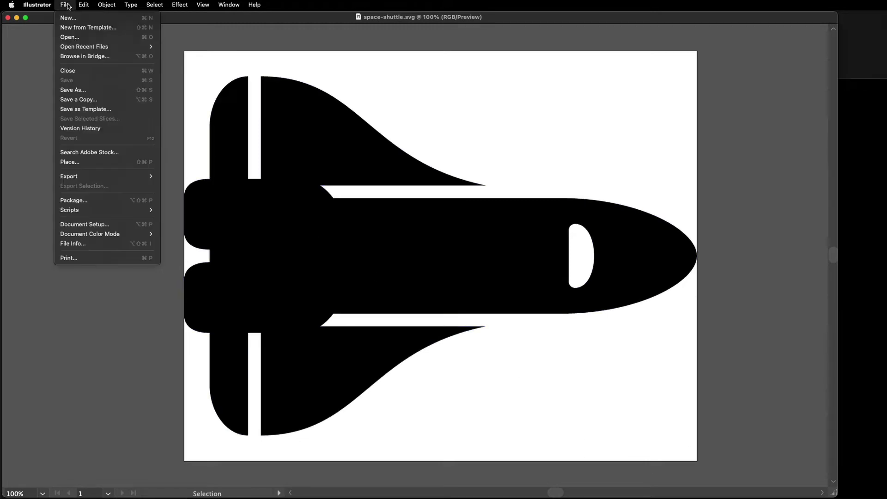
{"action": "left_click", "coordinate": [75, 90]}
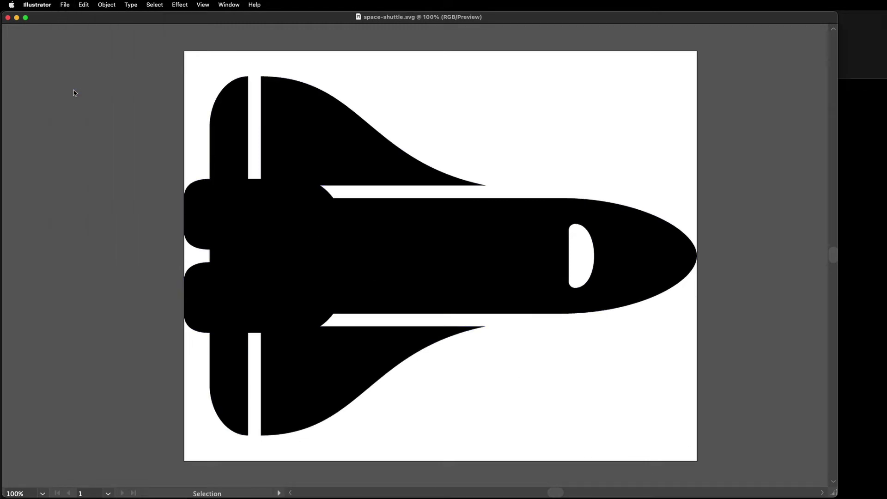
{"action": "left_click", "coordinate": [536, 376]}
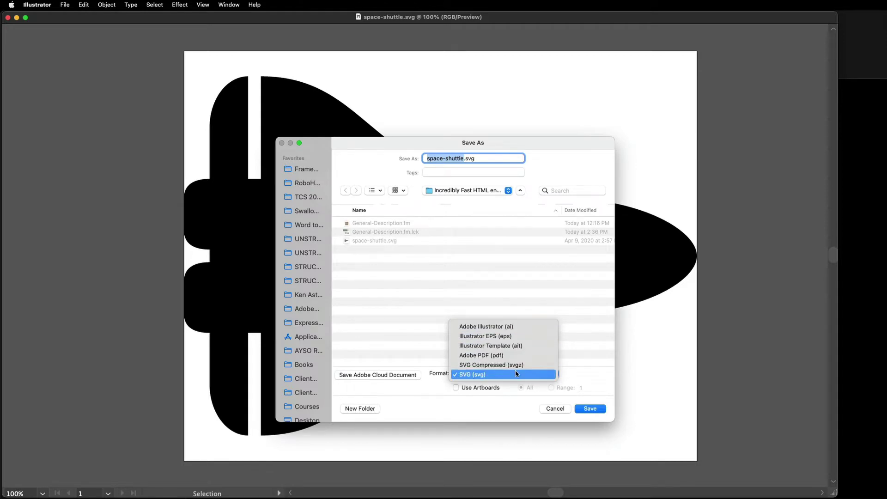
{"action": "left_click", "coordinate": [516, 375]}
{"action": "left_click", "coordinate": [580, 410]}
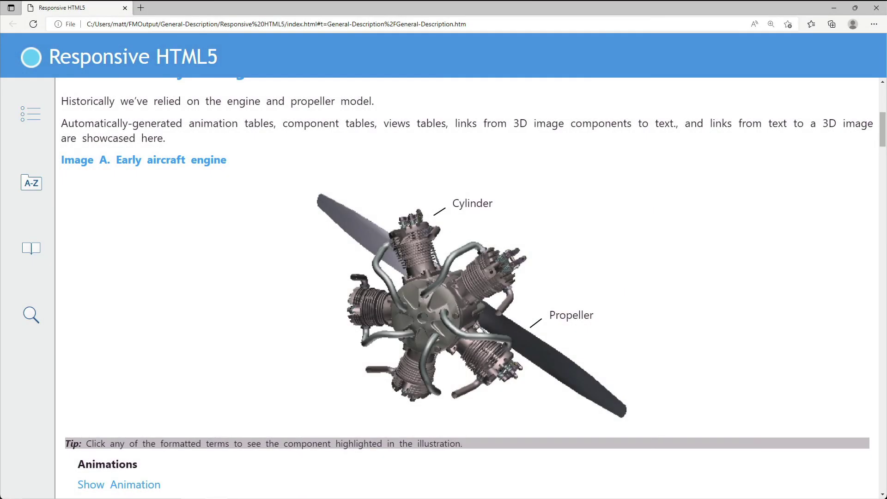
Step: Inspect the engine illustration's Propeller label to reveal its SVG text element
{"action": "double_click", "coordinate": [577, 317]}
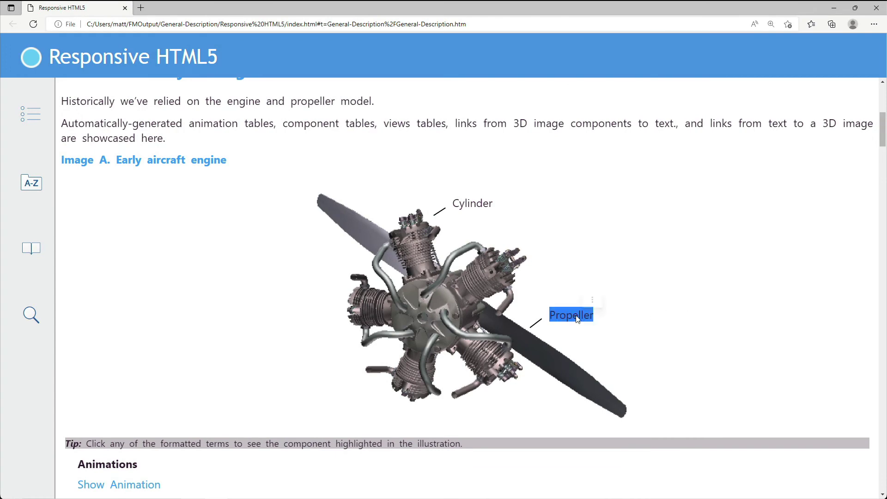
{"action": "right_click", "coordinate": [578, 319]}
{"action": "left_click", "coordinate": [605, 307]}
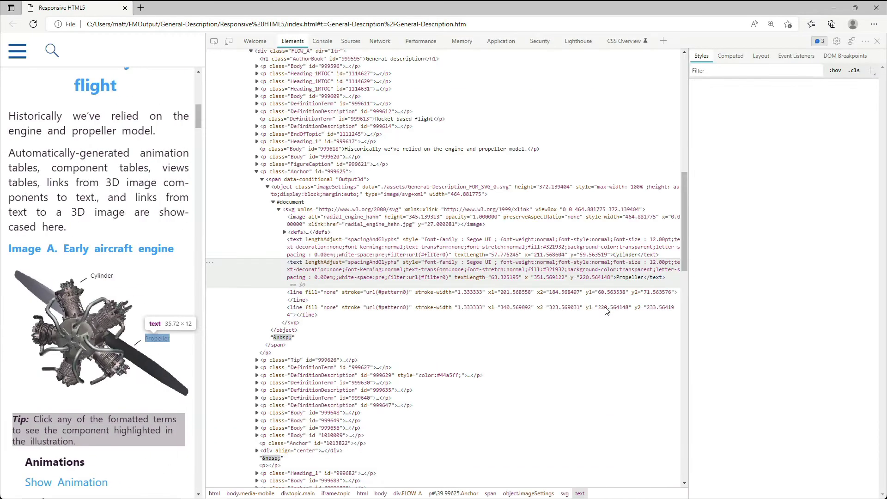